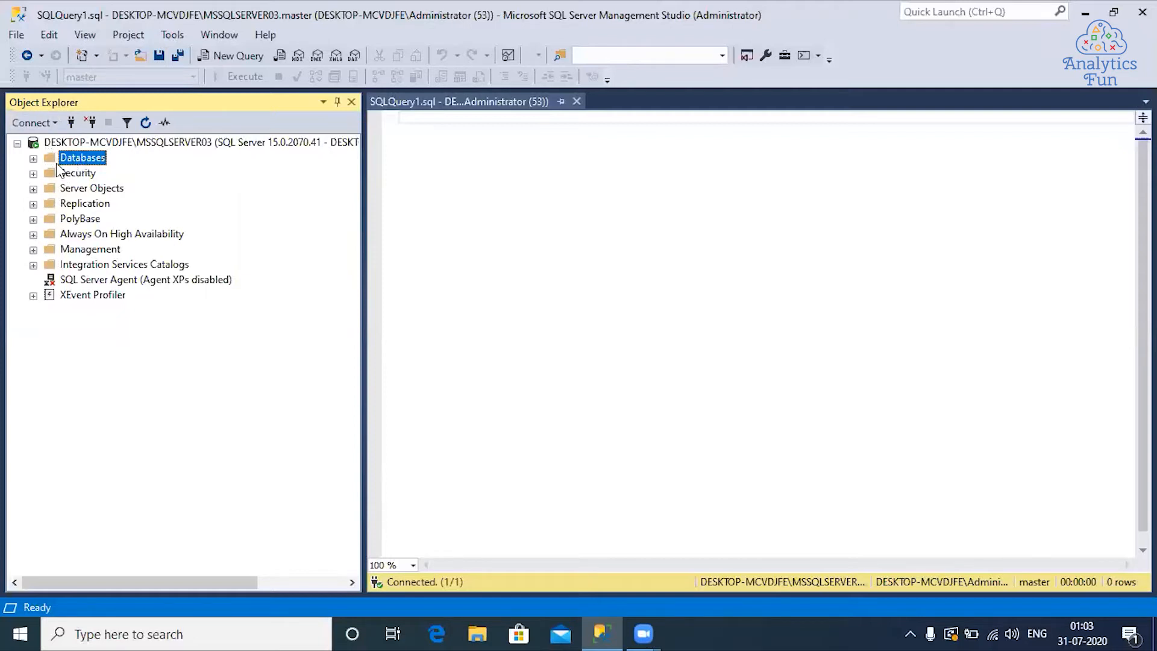
# Step: Start a data import into the master system database and continue past the wizard's welcome page
pyautogui.click(33, 158)
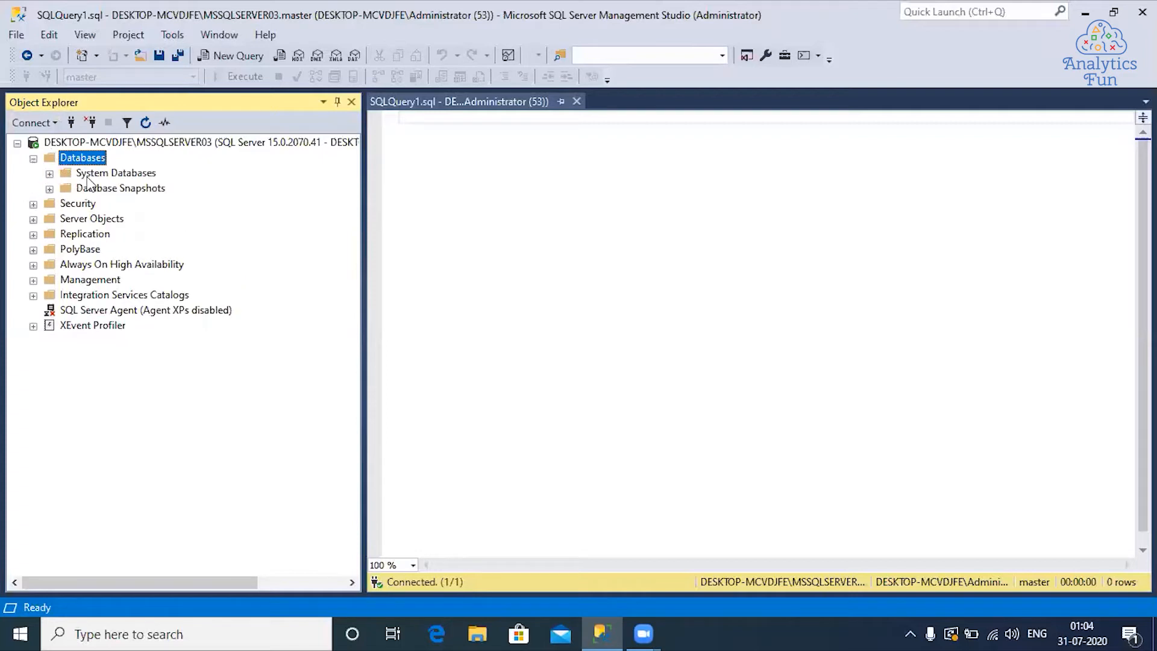
pyautogui.click(50, 173)
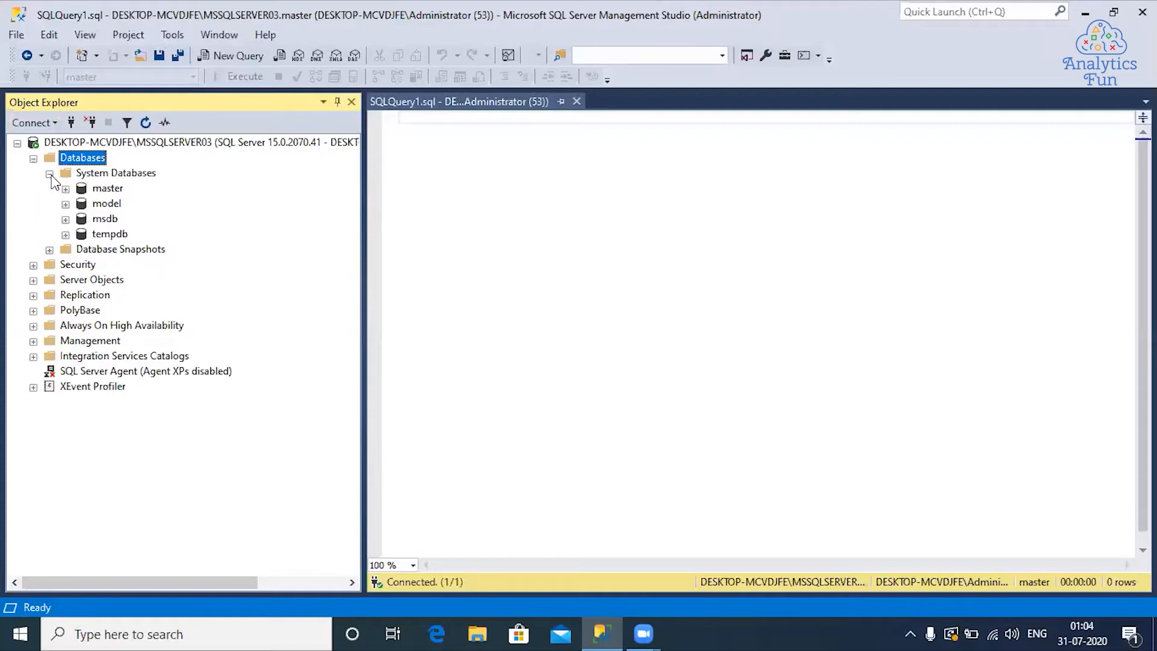
pyautogui.rightClick(107, 190)
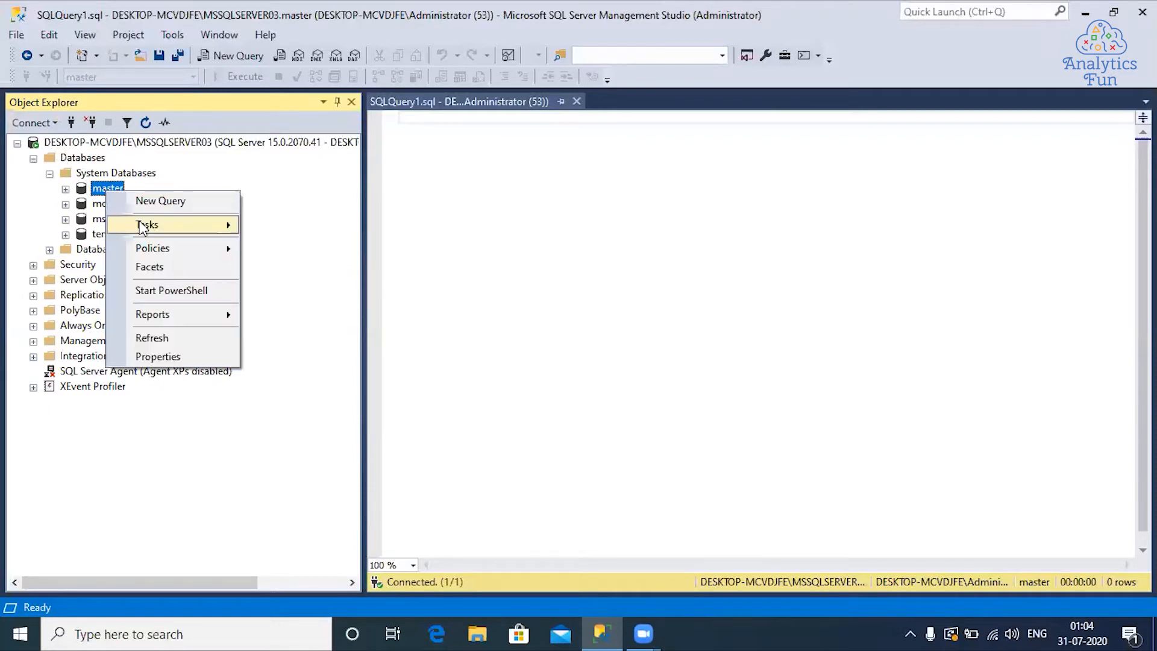
pyautogui.moveTo(147, 226)
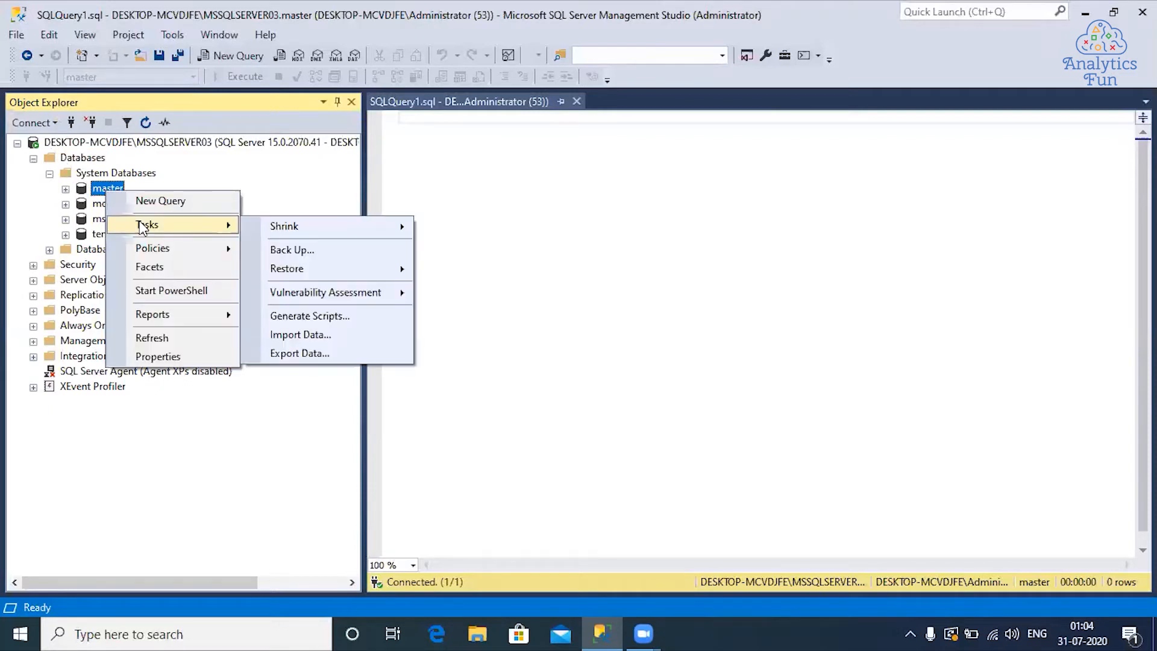
pyautogui.click(310, 335)
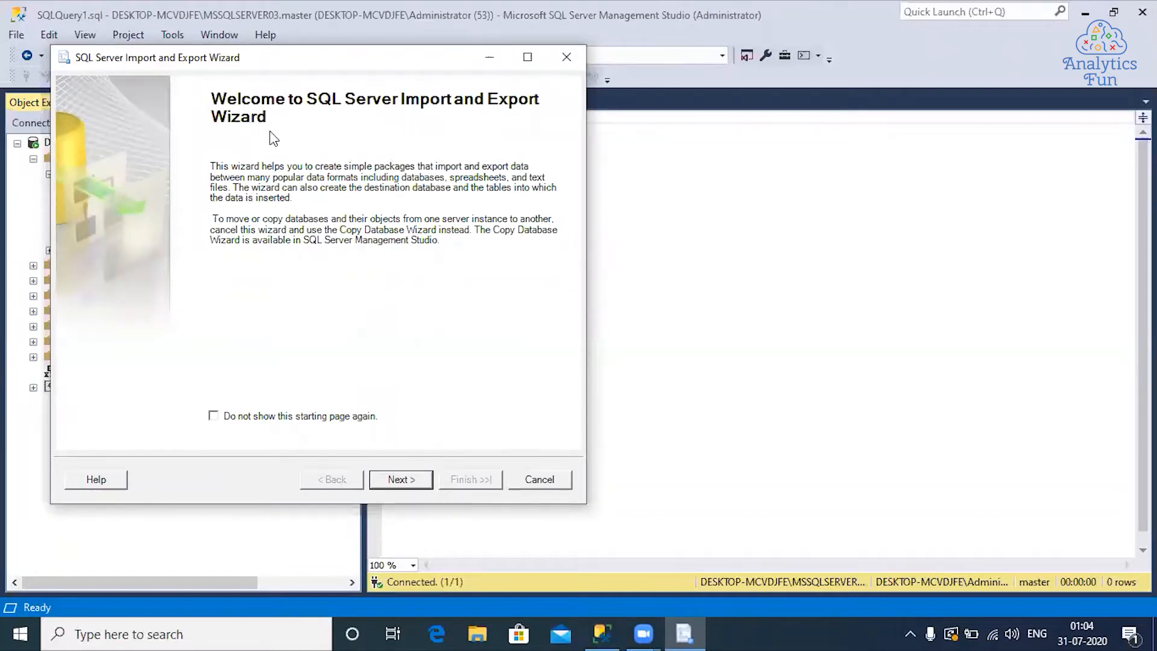
pyautogui.click(401, 478)
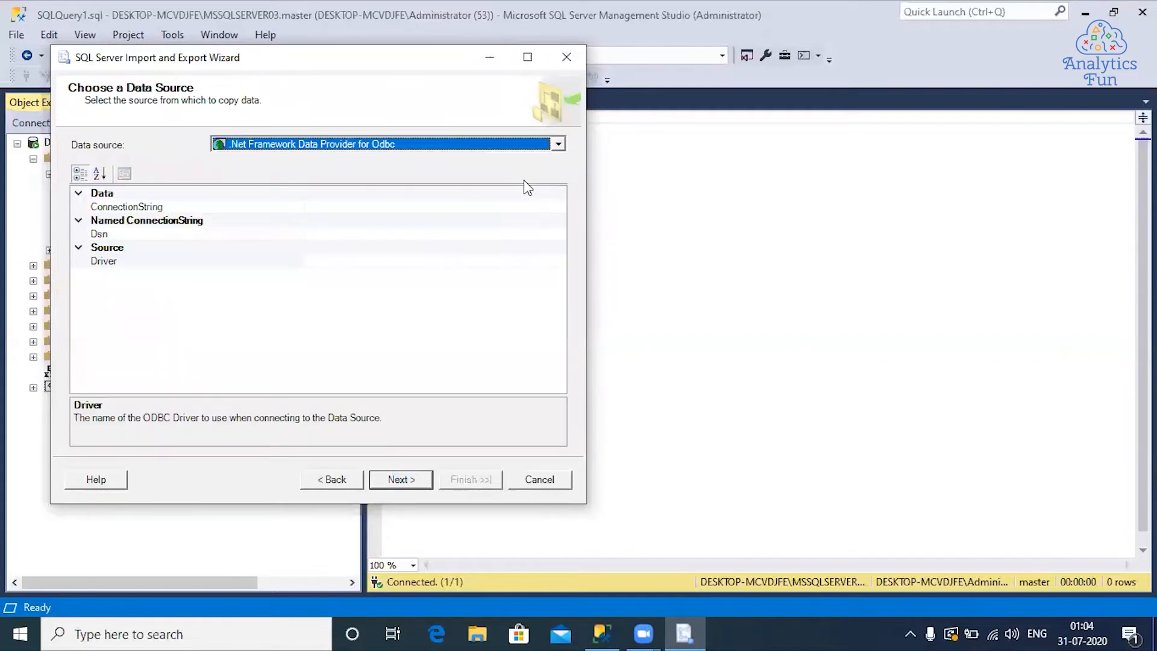
# Step: Set Microsoft Excel as the import's data source, using the file Sample - Superstore from Local Disk (F:)
pyautogui.click(559, 145)
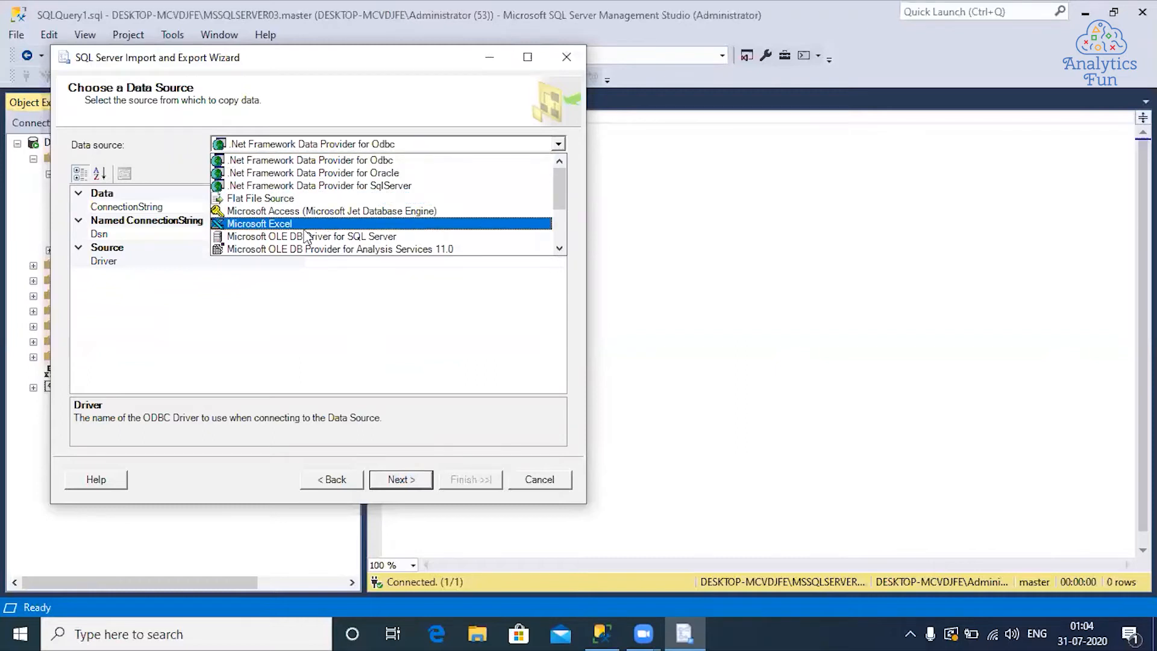
pyautogui.click(270, 225)
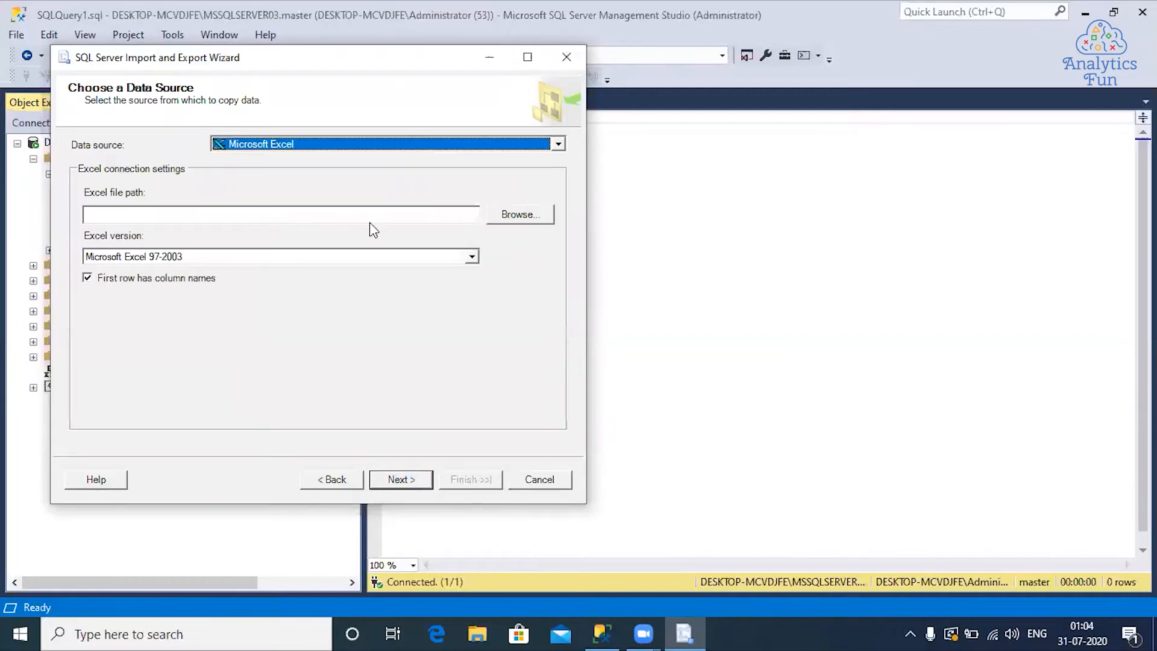
pyautogui.click(504, 217)
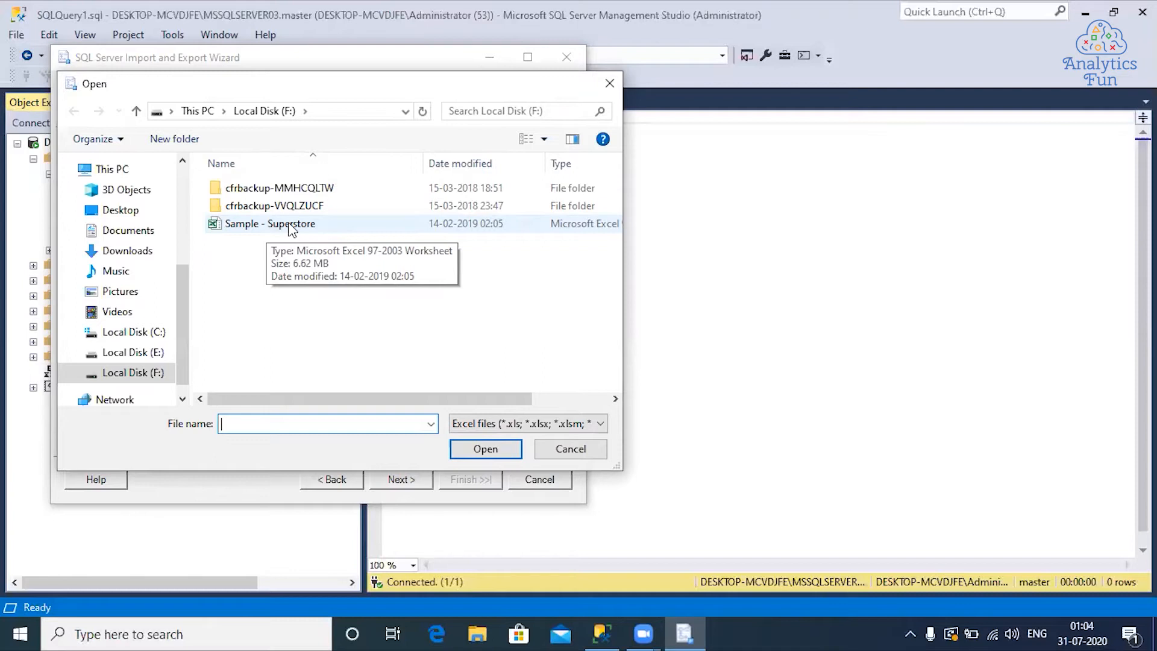
pyautogui.click(290, 229)
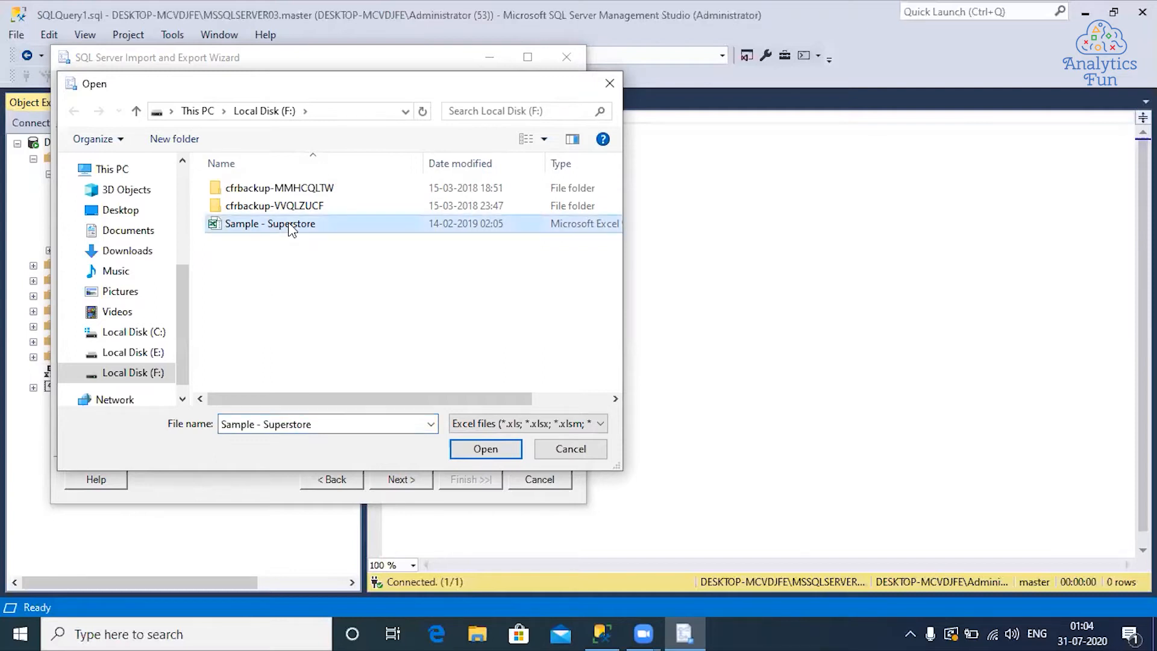
pyautogui.click(484, 453)
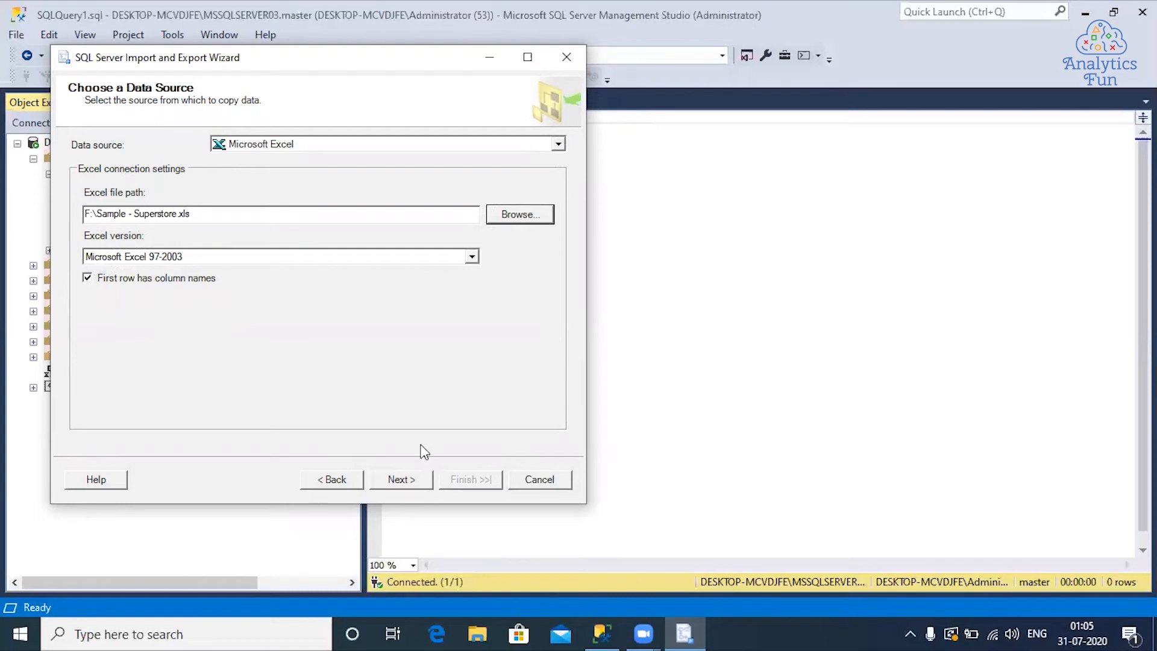
pyautogui.click(415, 480)
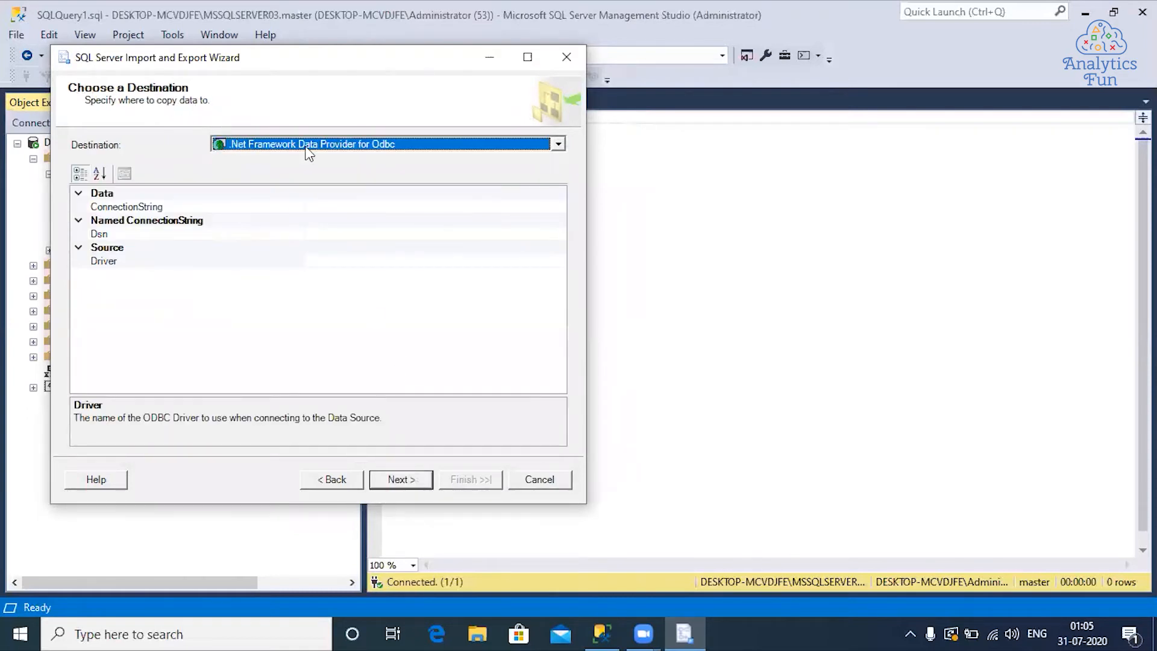
# Step: Set SQL Server Native Client 11.0 as the import destination, keeping the master database, and proceed to the source table selection
pyautogui.click(349, 148)
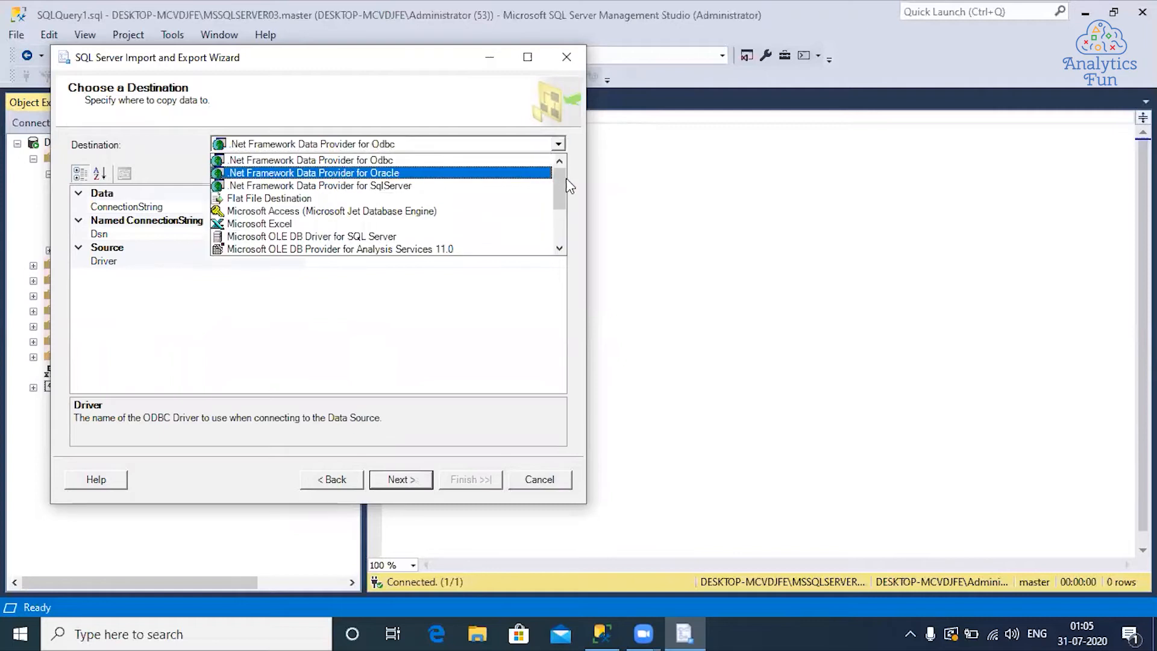
pyautogui.scroll(-3, 562, 188)
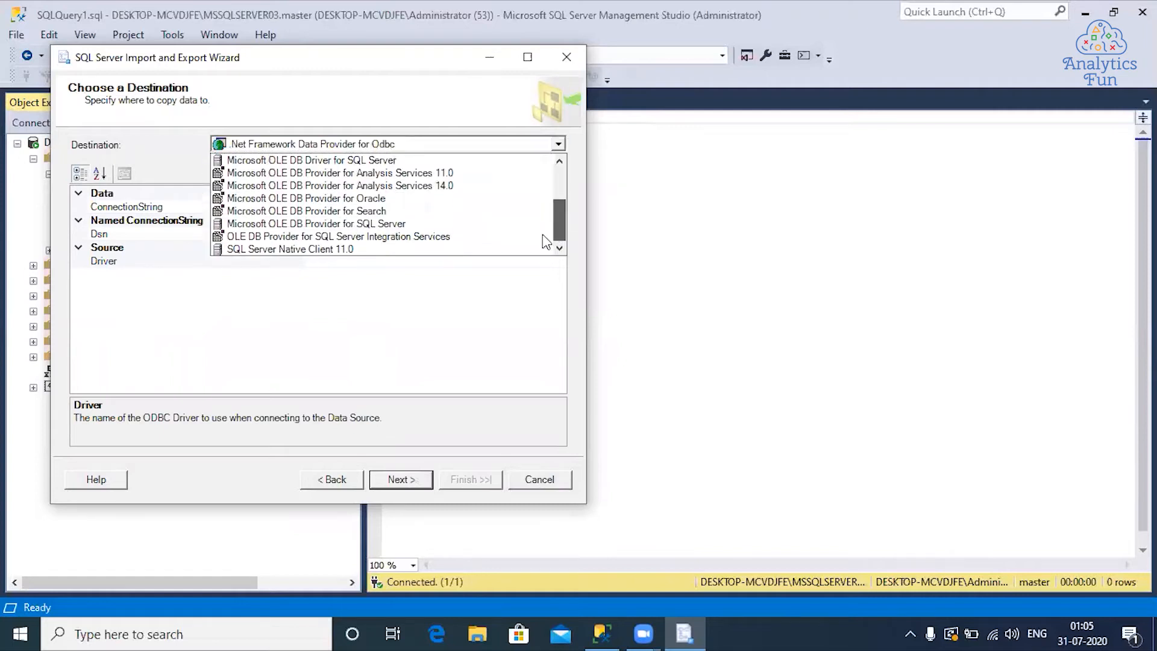
pyautogui.click(341, 250)
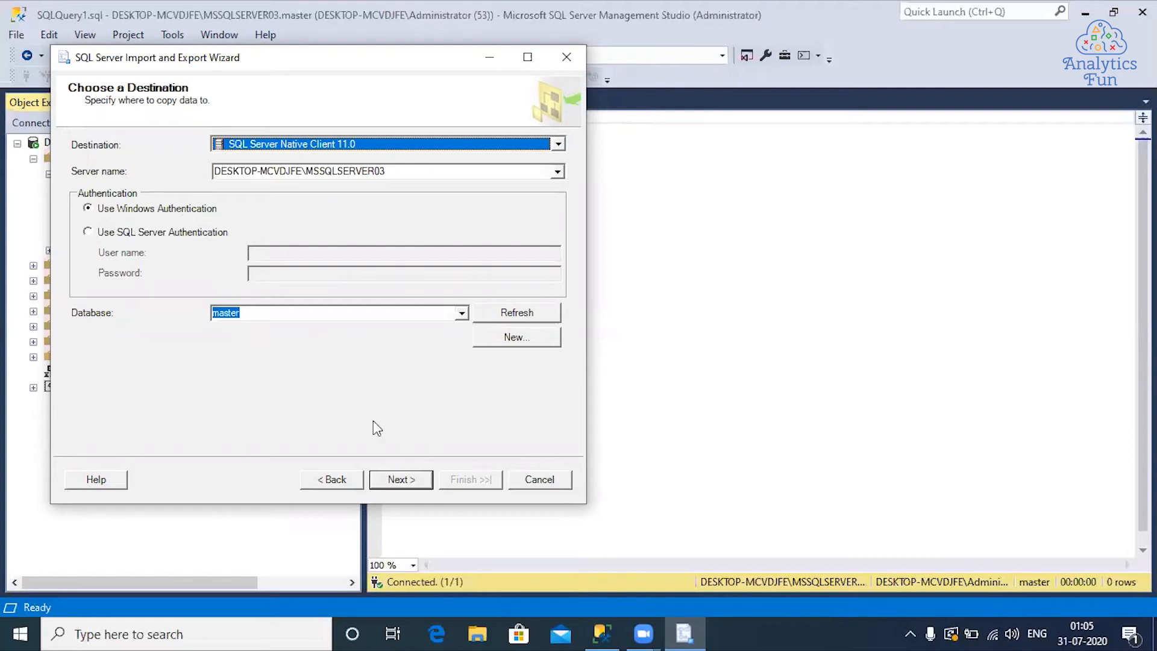
pyautogui.click(424, 480)
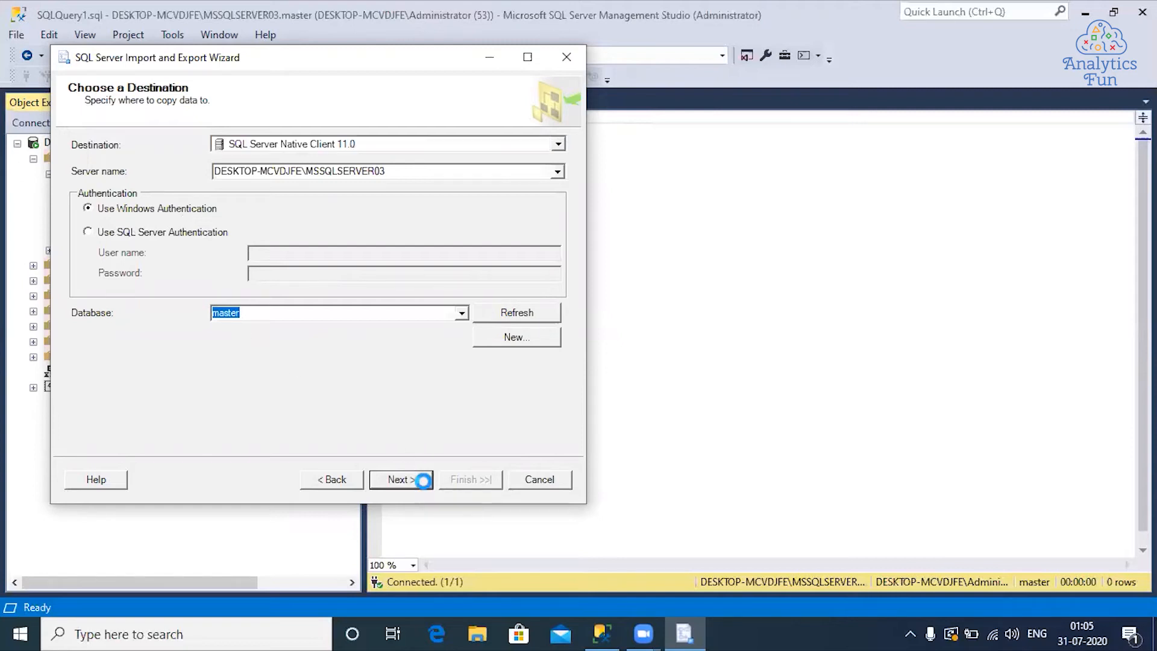
pyautogui.click(425, 486)
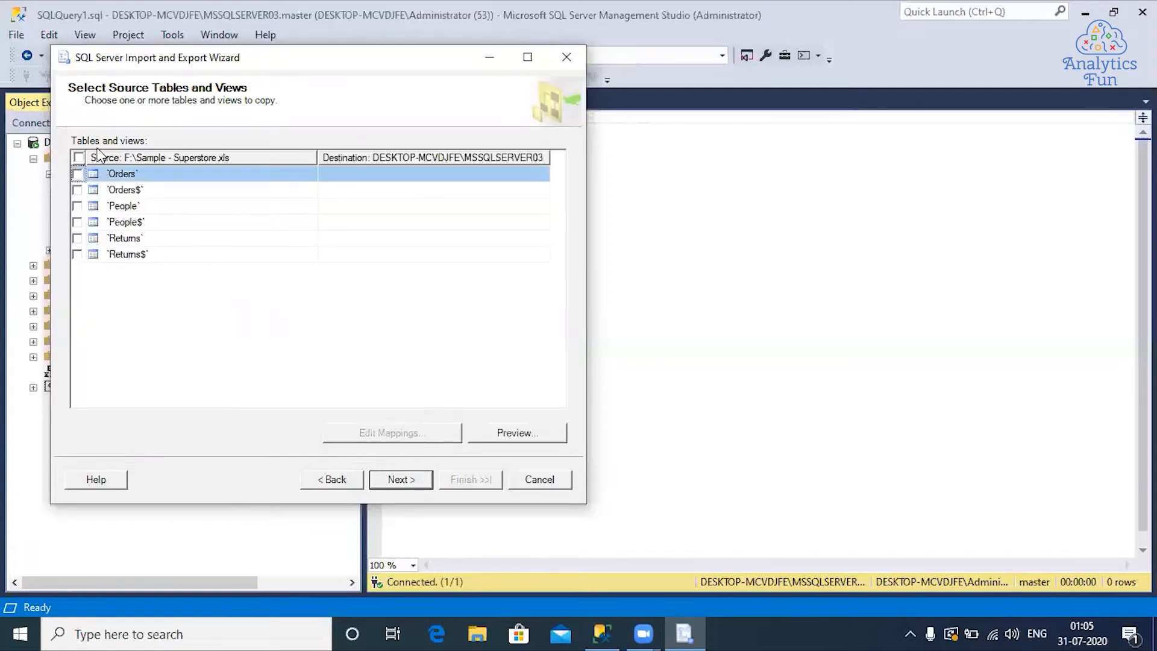
# Step: Select the 'Orders' source table, run the import immediately, and close the wizard
pyautogui.click(77, 174)
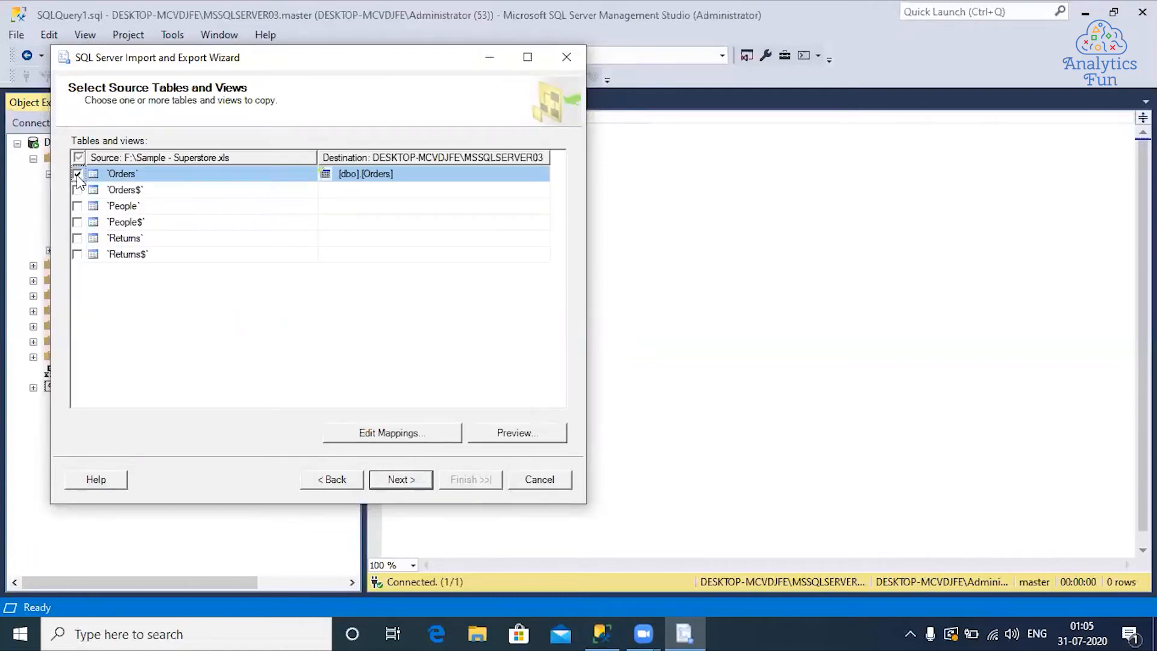
pyautogui.click(392, 479)
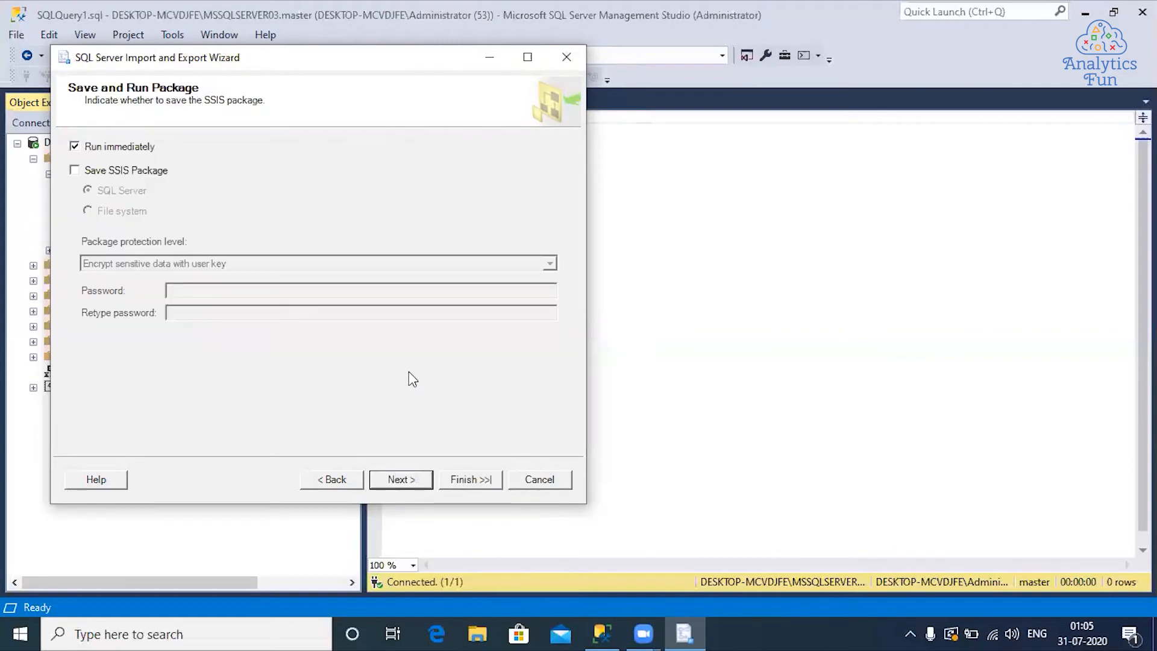
pyautogui.click(403, 479)
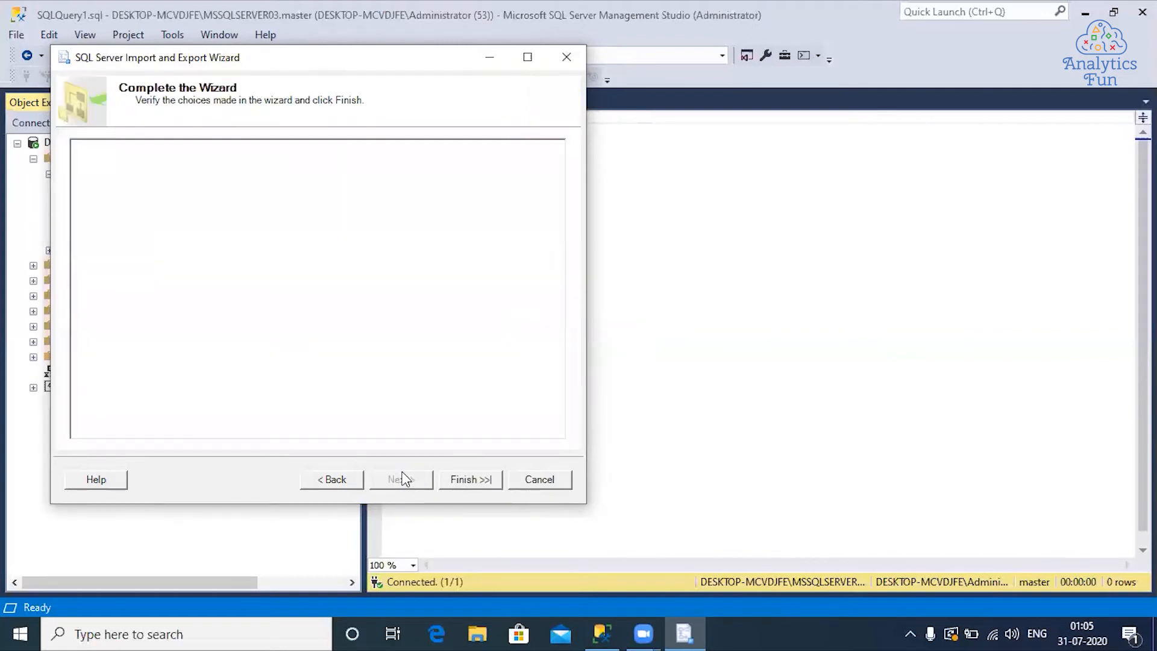
pyautogui.click(446, 479)
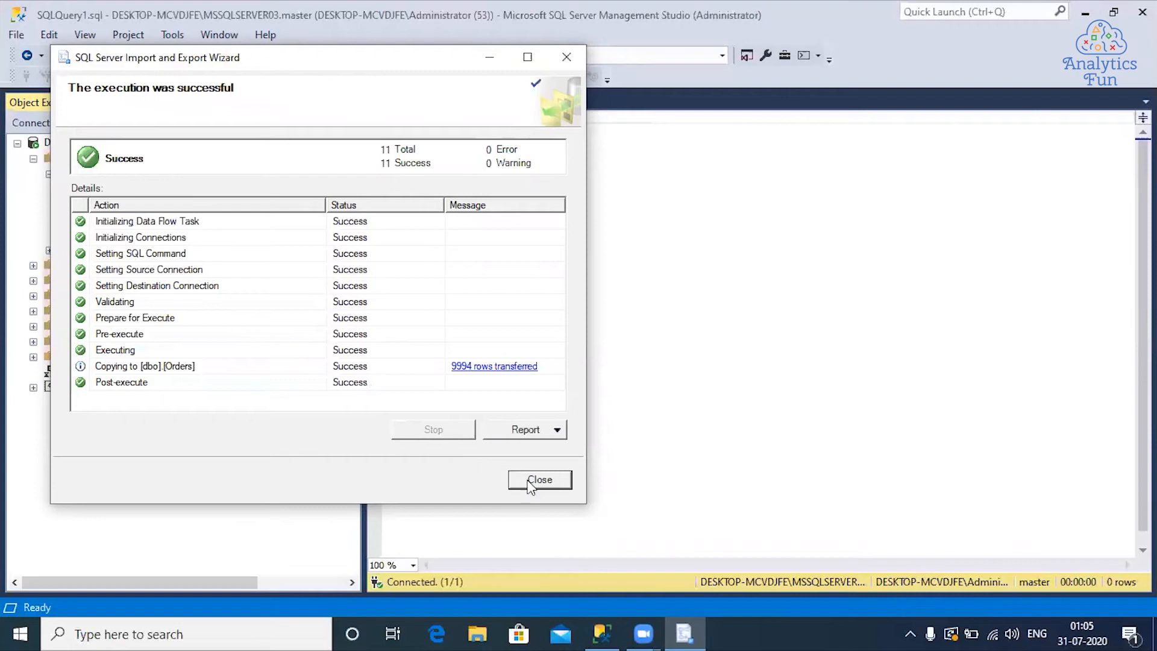
pyautogui.click(538, 480)
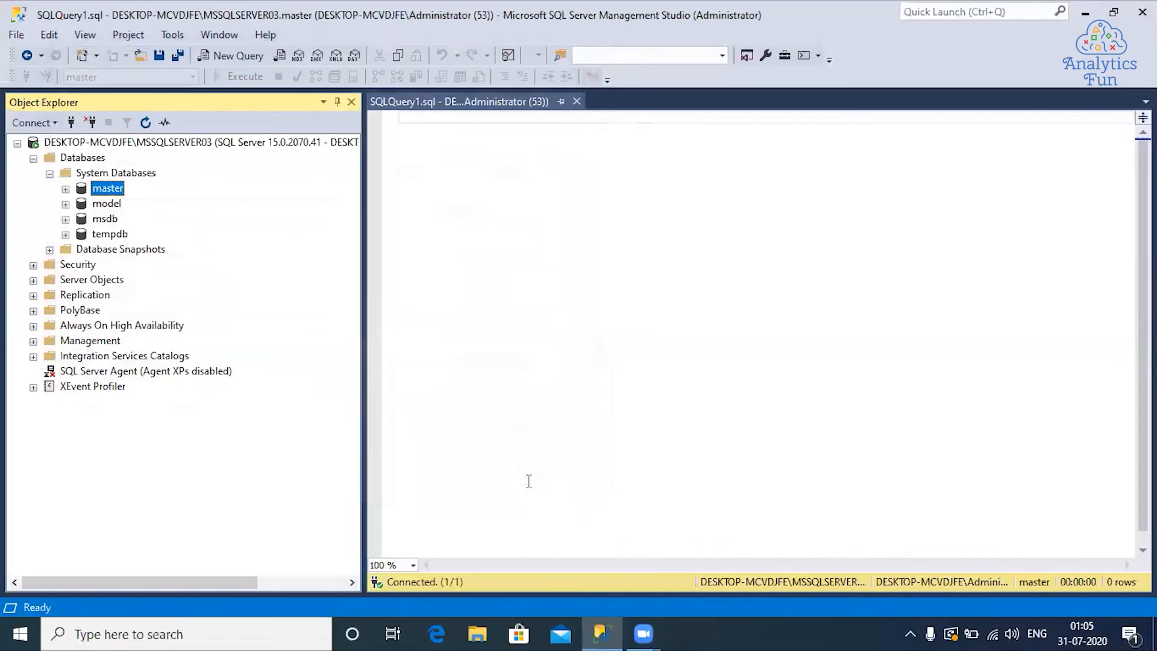
# Step: Refresh the master database and select the imported dbo.Orders table among its tables
pyautogui.click(65, 189)
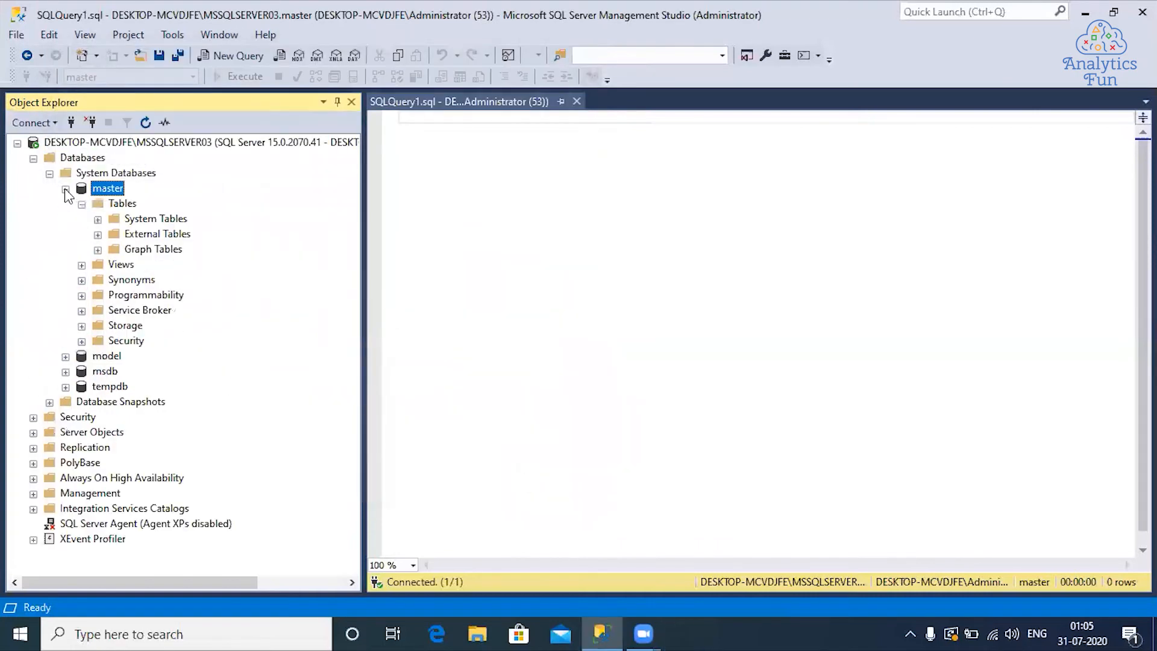
pyautogui.click(98, 220)
pyautogui.click(97, 220)
pyautogui.rightClick(103, 189)
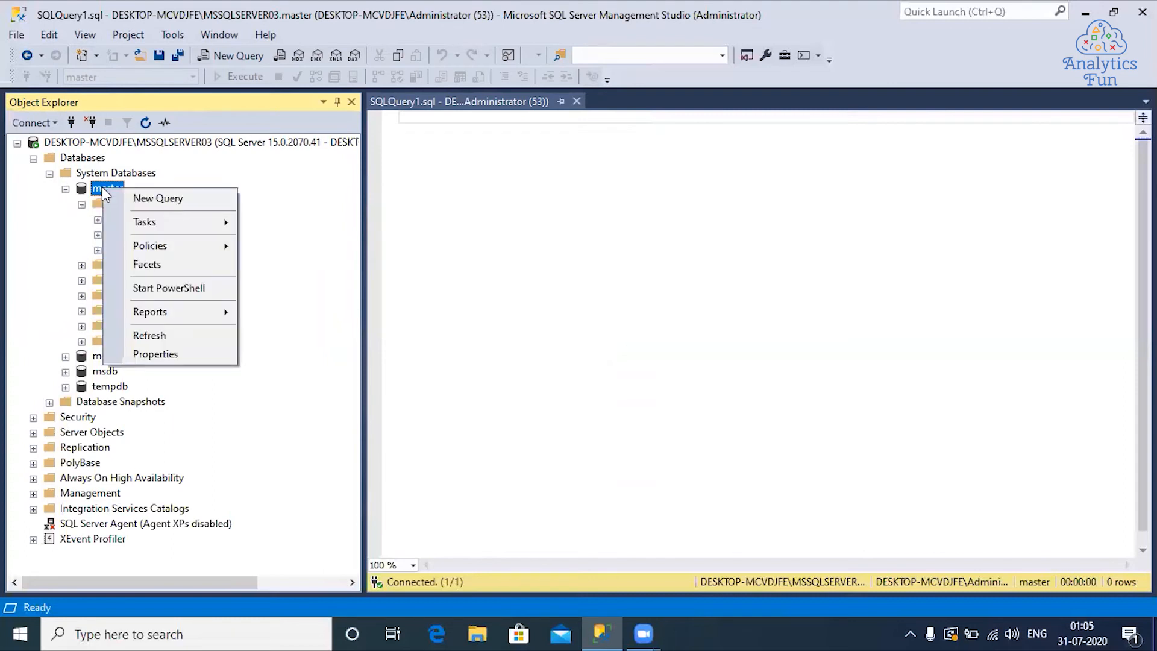
pyautogui.click(158, 335)
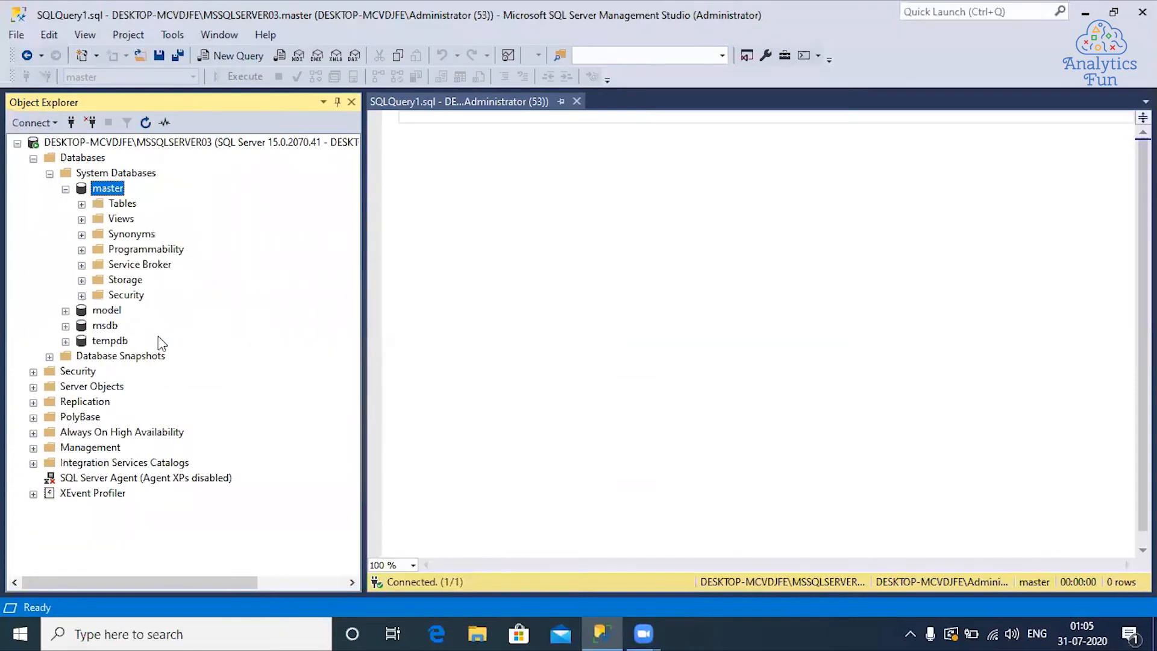
pyautogui.click(82, 205)
pyautogui.click(146, 266)
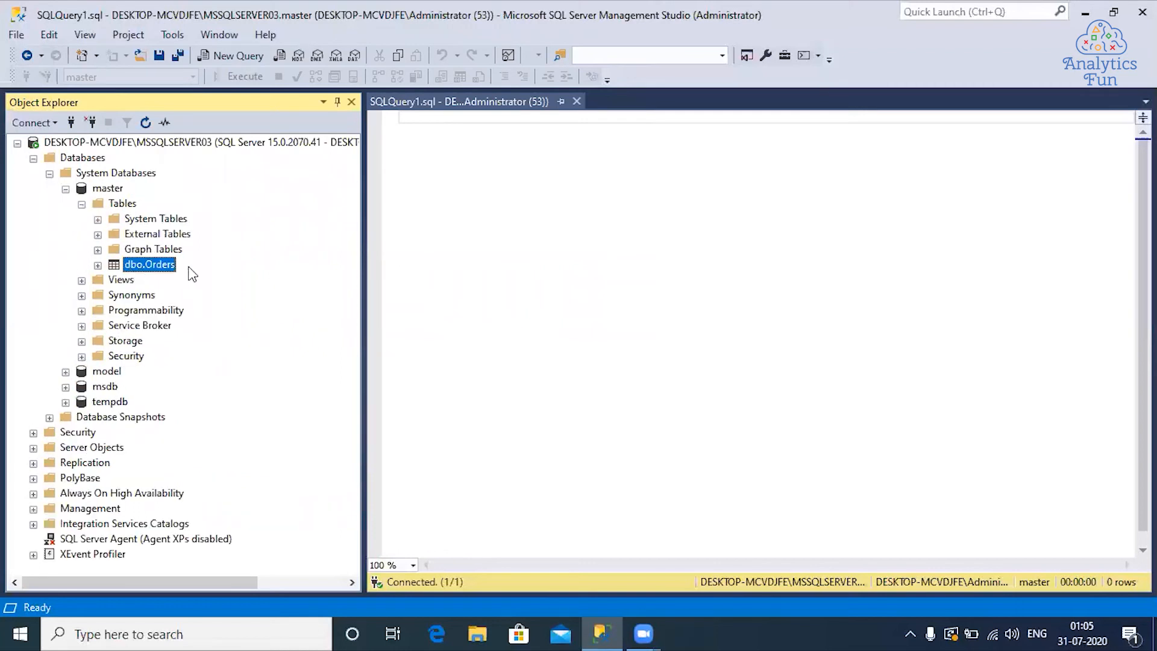
# Step: Query the top 1000 rows of dbo.Orders and review the generated SELECT script and its results
pyautogui.rightClick(162, 267)
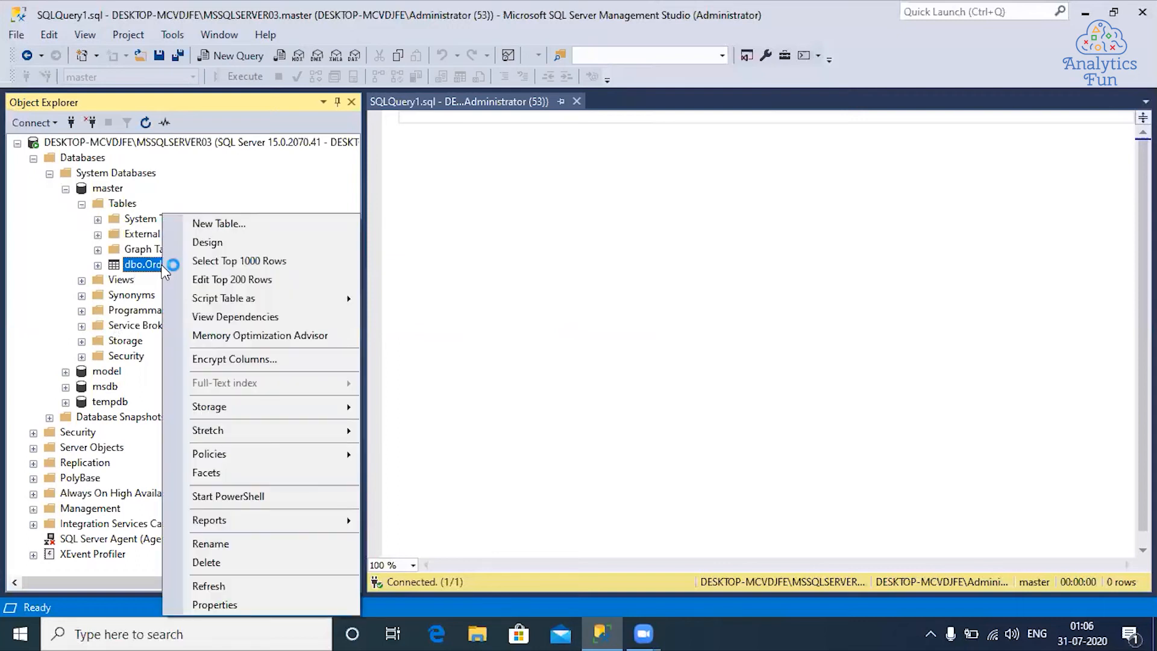
pyautogui.click(207, 262)
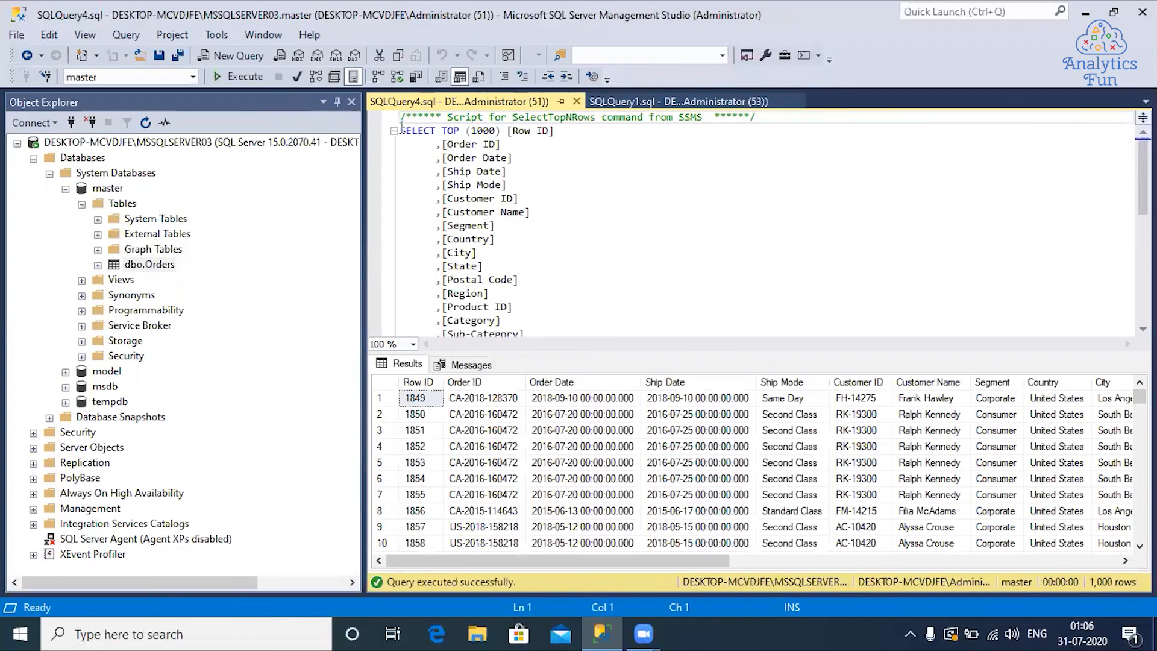
pyautogui.moveTo(401, 131); pyautogui.dragTo(508, 137)
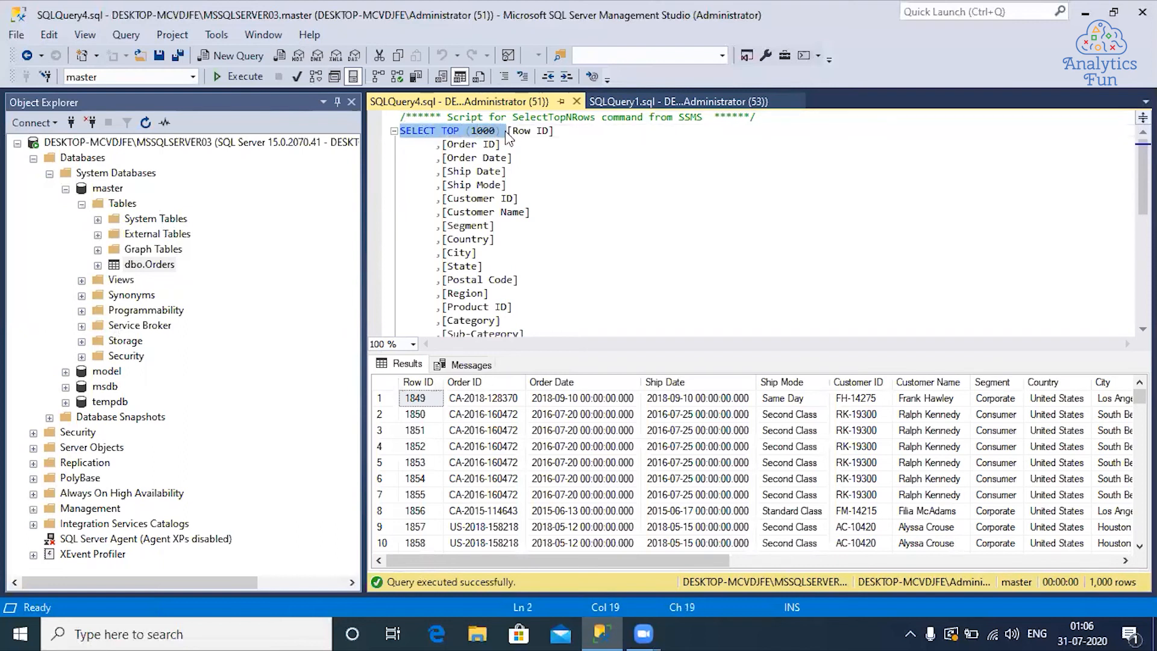
pyautogui.scroll(-4, 500, 277)
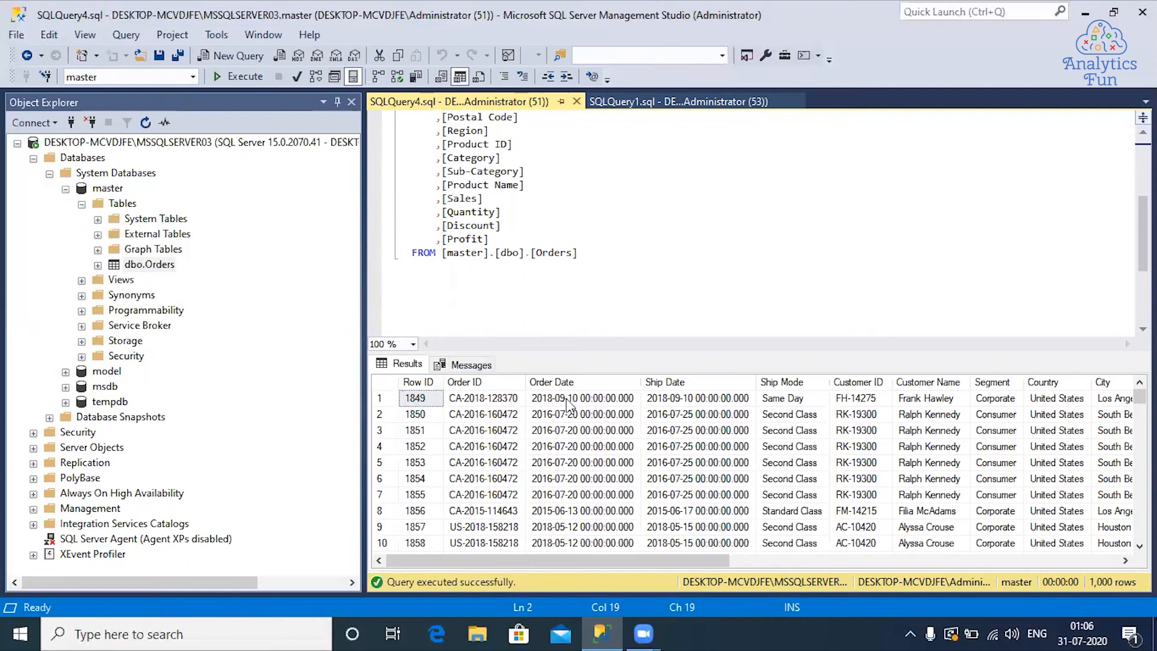
pyautogui.moveTo(537, 561)
pyautogui.mouseDown()
pyautogui.moveTo(932, 561)
pyautogui.moveTo(938, 571)
pyautogui.moveTo(700, 584)
pyautogui.moveTo(526, 566)
pyautogui.mouseUp()
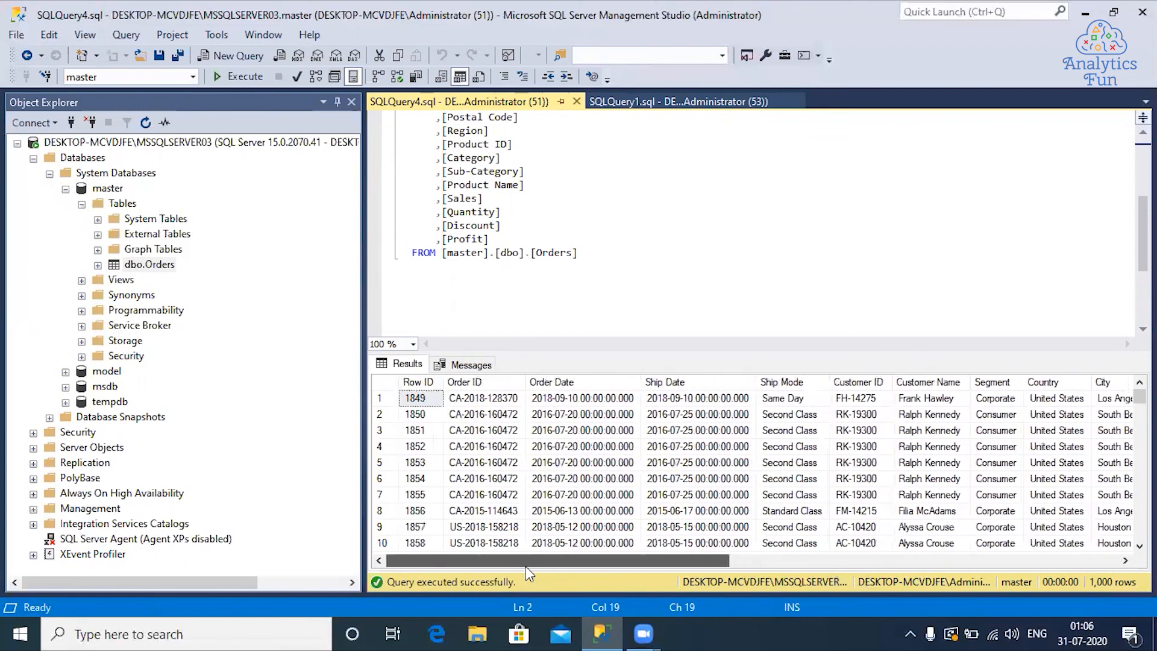